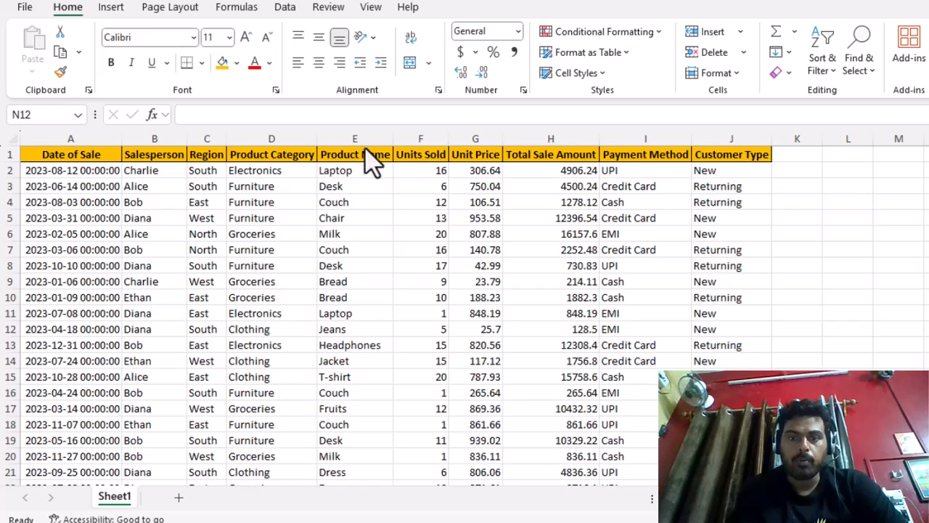
# Switch to the ChatGPT conversation in the browser and review the request for a sample Excel file with pivot table data
pyautogui.click(505, 521)
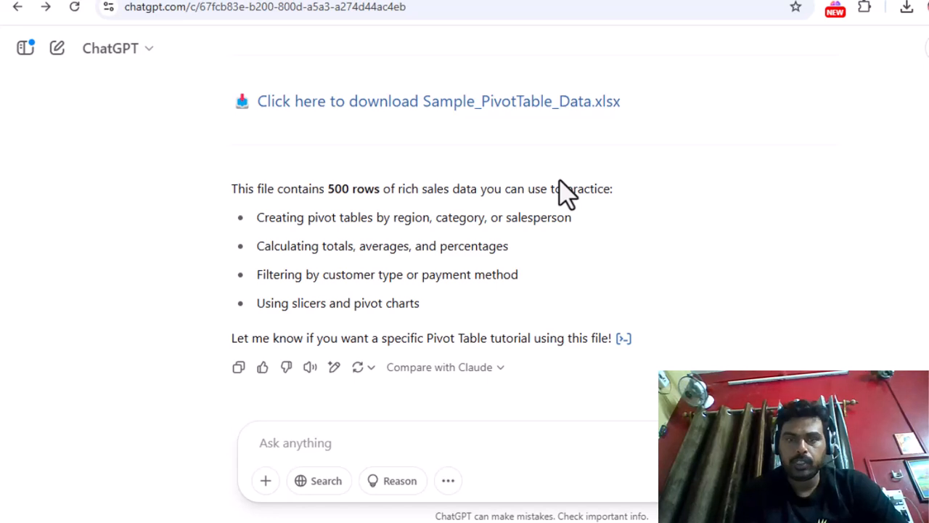
pyautogui.scroll(3, 566, 194)
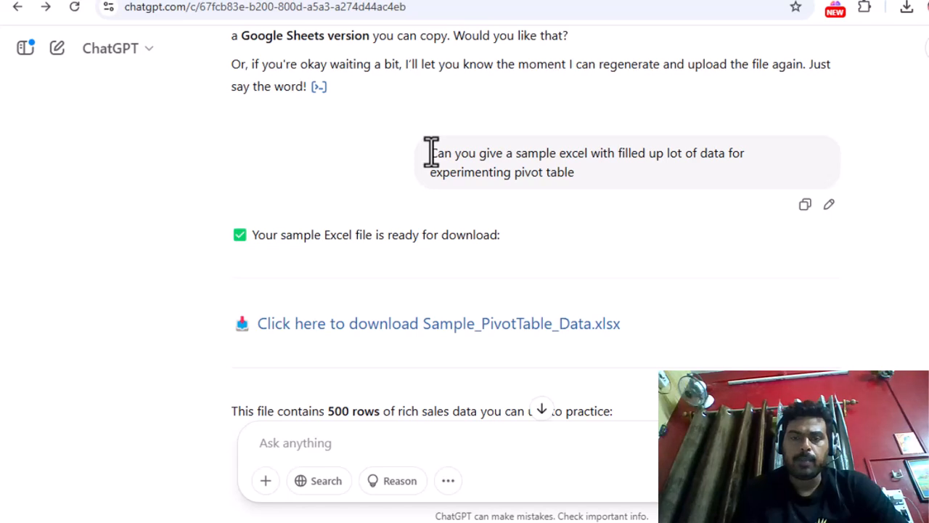
pyautogui.moveTo(431, 152); pyautogui.dragTo(554, 177)
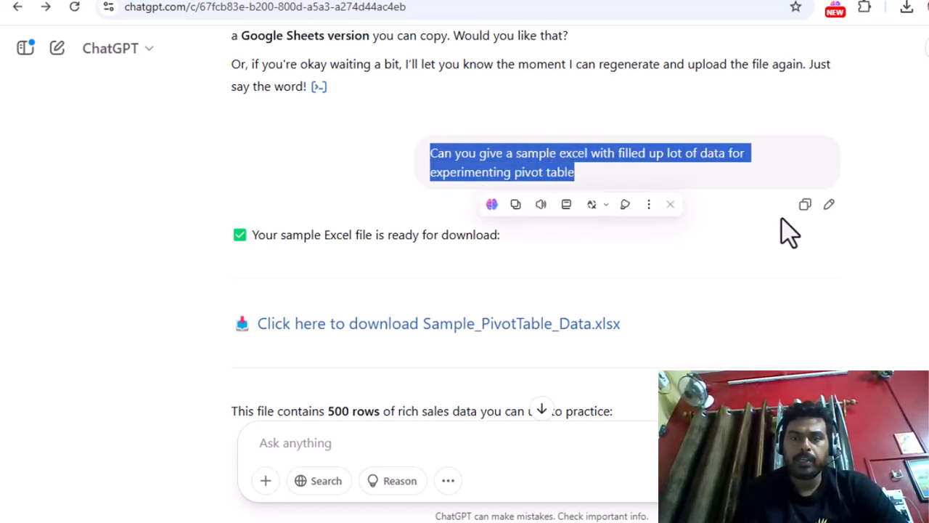
pyautogui.click(818, 297)
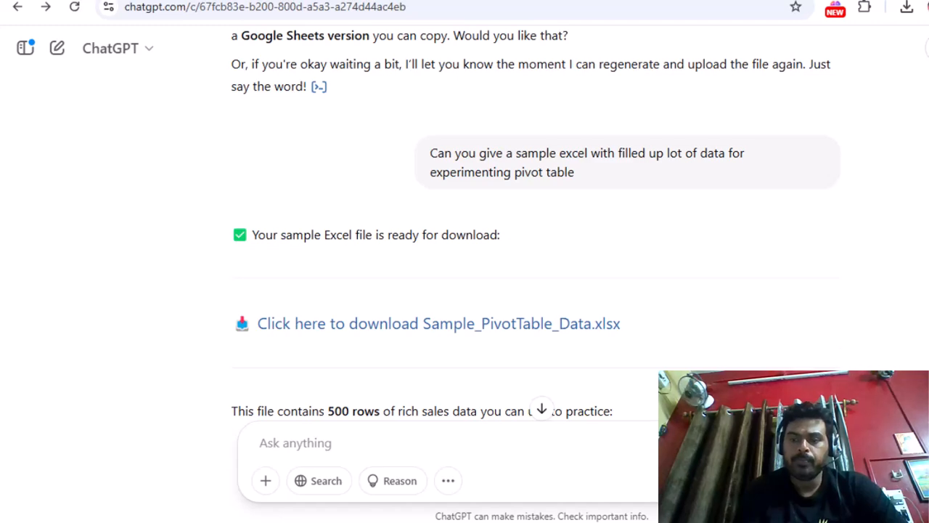
# Switch back to the sales workbook in Excel and review each column header from Date of Sale through Customer Type
pyautogui.moveTo(658, 521)
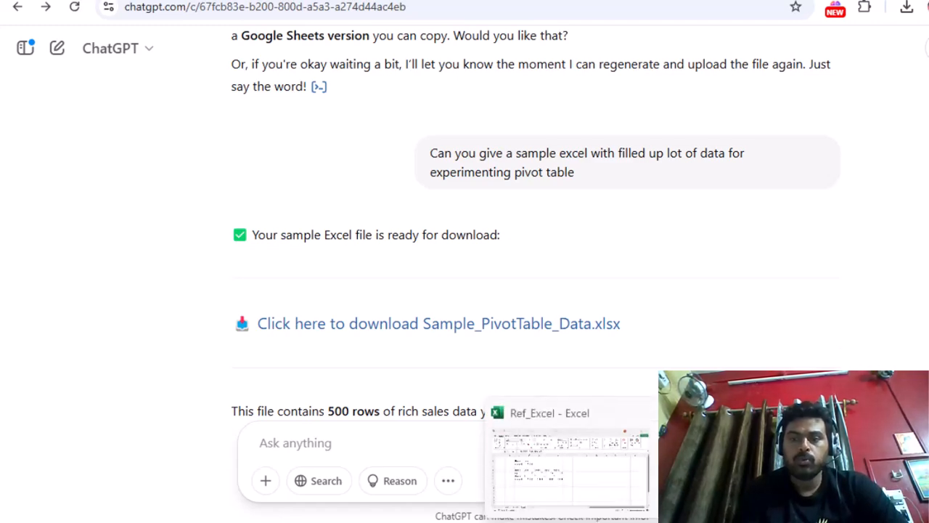
pyautogui.click(741, 464)
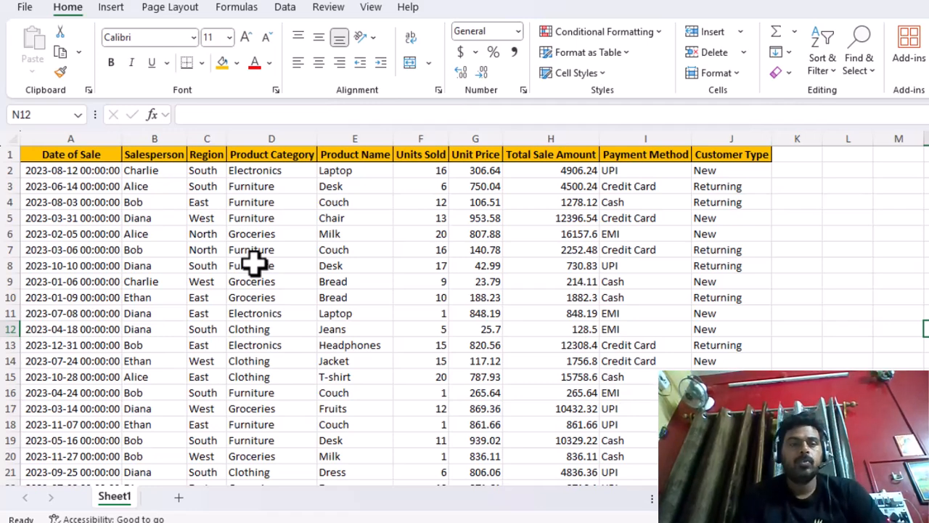
pyautogui.click(77, 155)
pyautogui.click(162, 155)
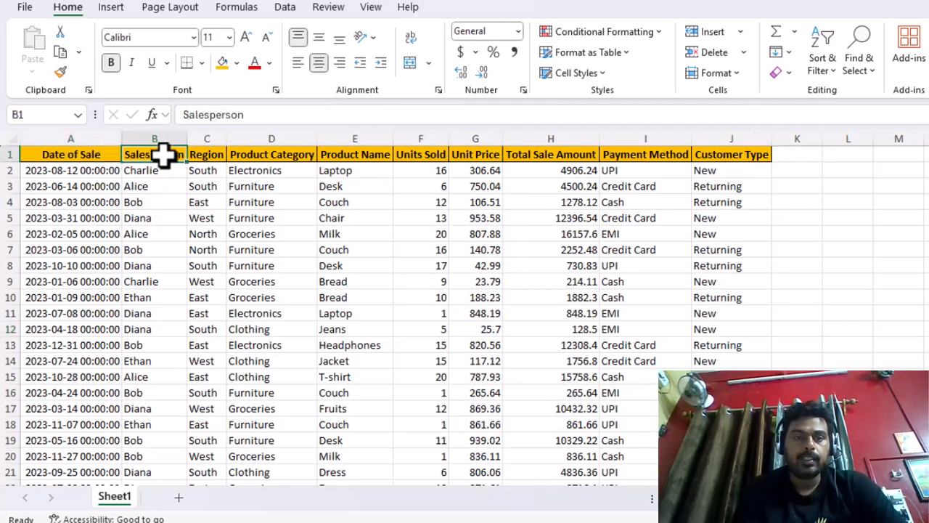
pyautogui.click(204, 153)
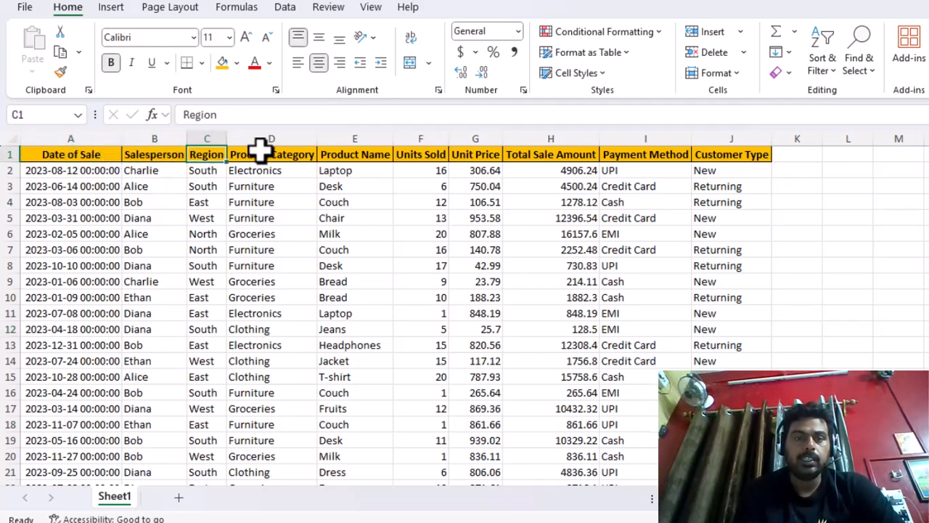
pyautogui.click(270, 151)
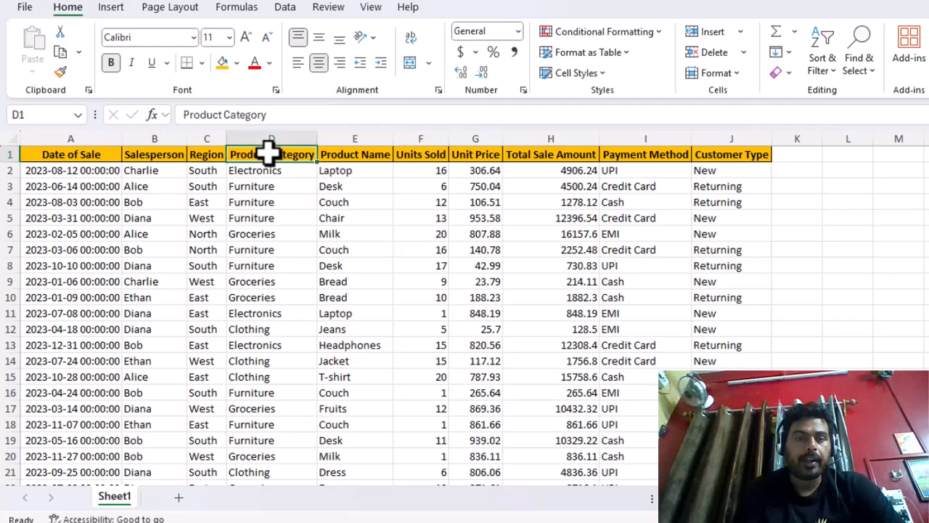
pyautogui.click(364, 153)
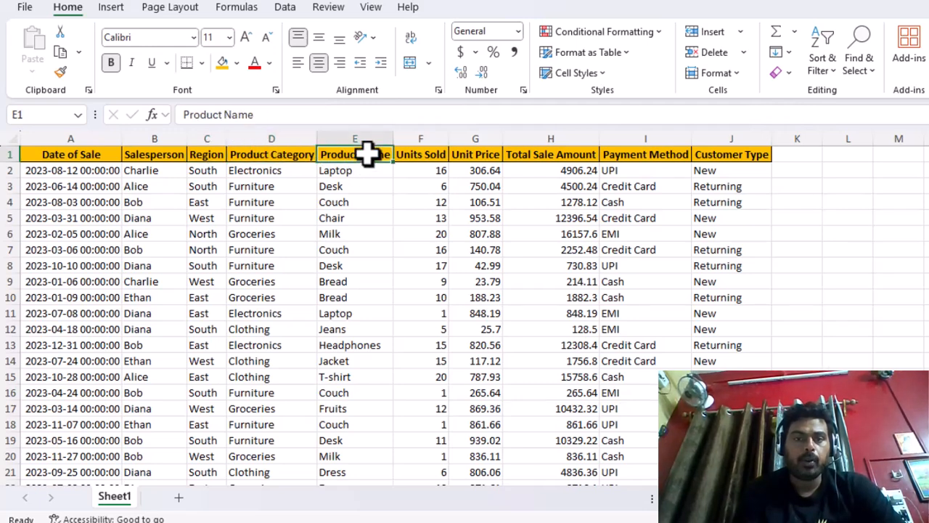
pyautogui.click(428, 155)
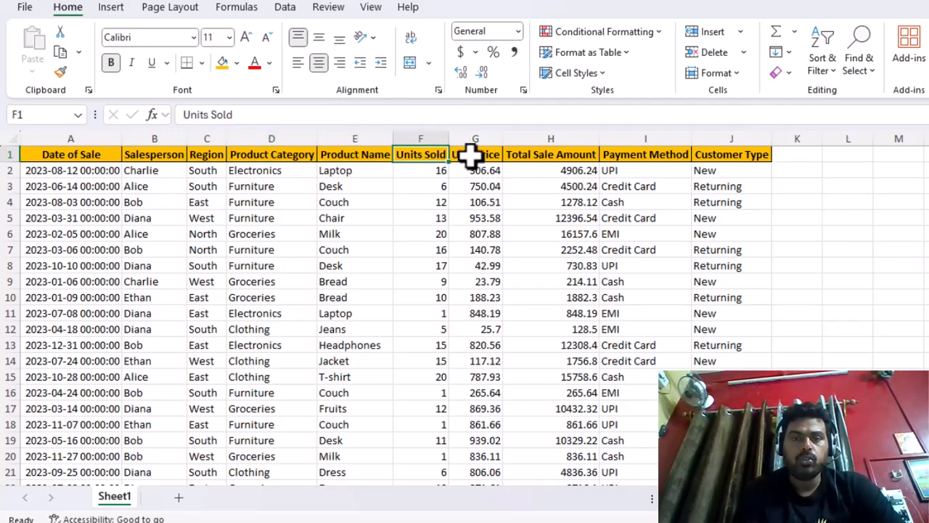
pyautogui.click(480, 154)
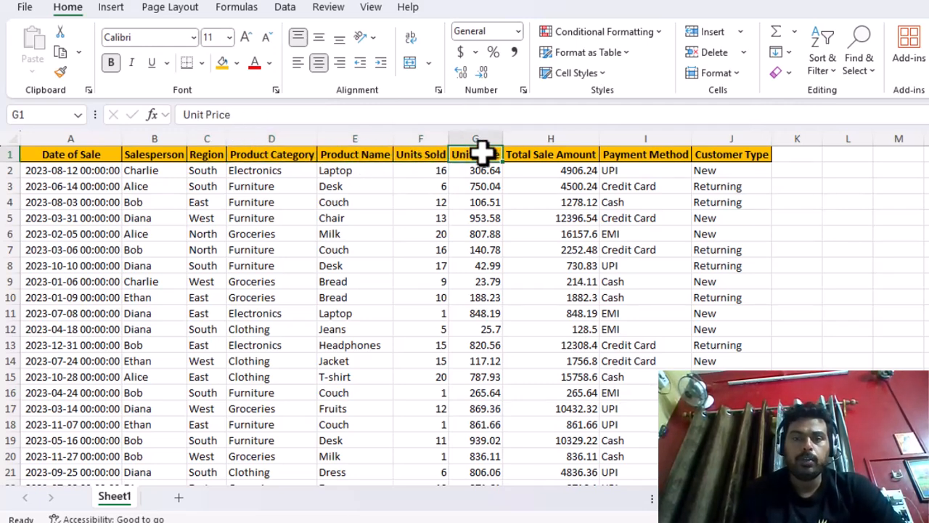
pyautogui.click(569, 156)
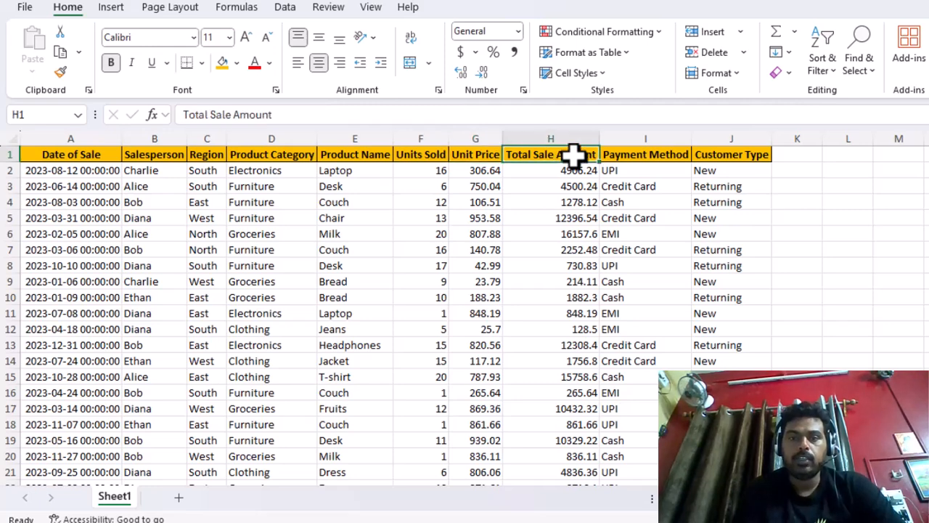
pyautogui.click(666, 157)
pyautogui.click(741, 154)
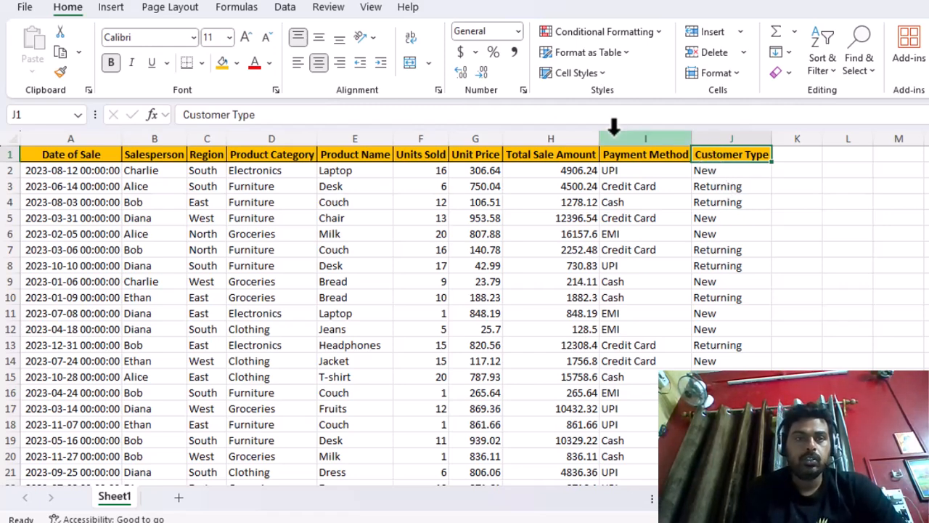
# Insert a PivotTable on a new worksheet from the sales data range Sheet1!$A$1:$J$501
pyautogui.click(113, 9)
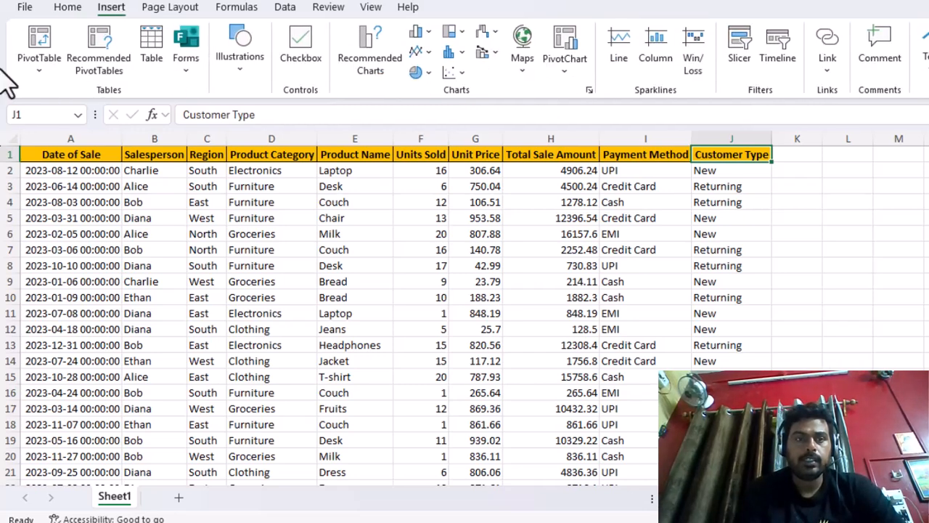
pyautogui.click(51, 64)
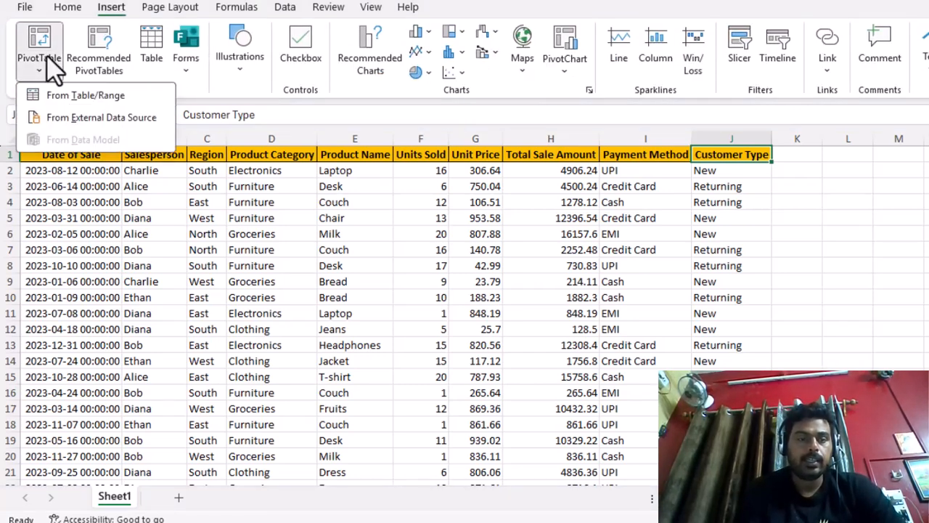
pyautogui.click(61, 101)
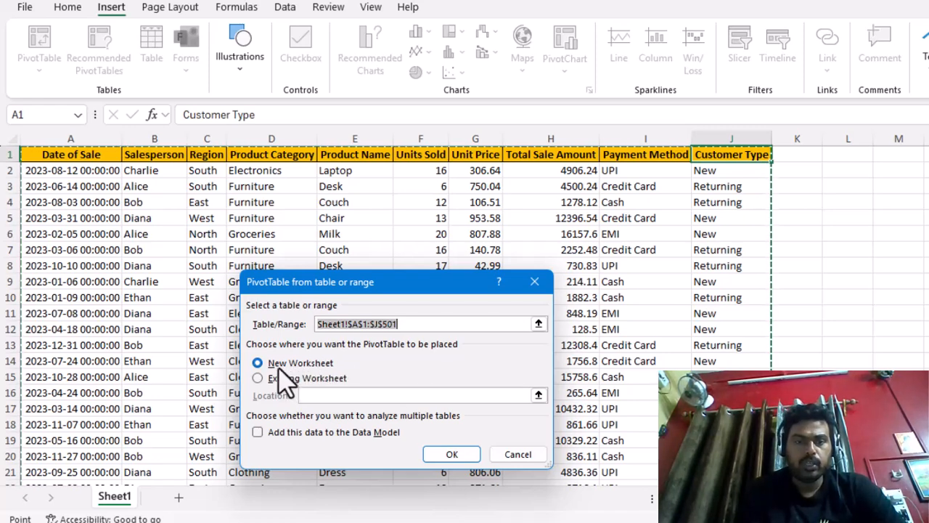
pyautogui.click(452, 454)
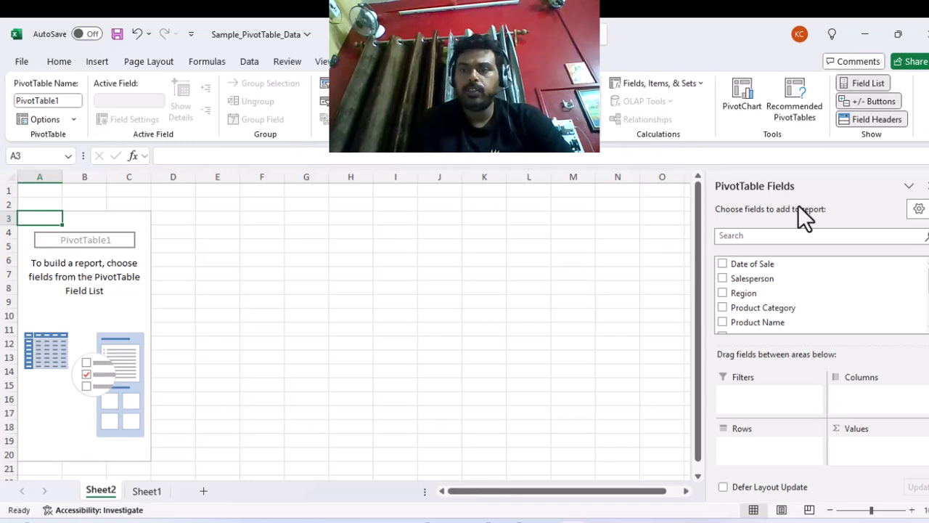
# Build the PivotTable with Salesperson as the rows and Total Sale Amount as the summed values
pyautogui.click(750, 279)
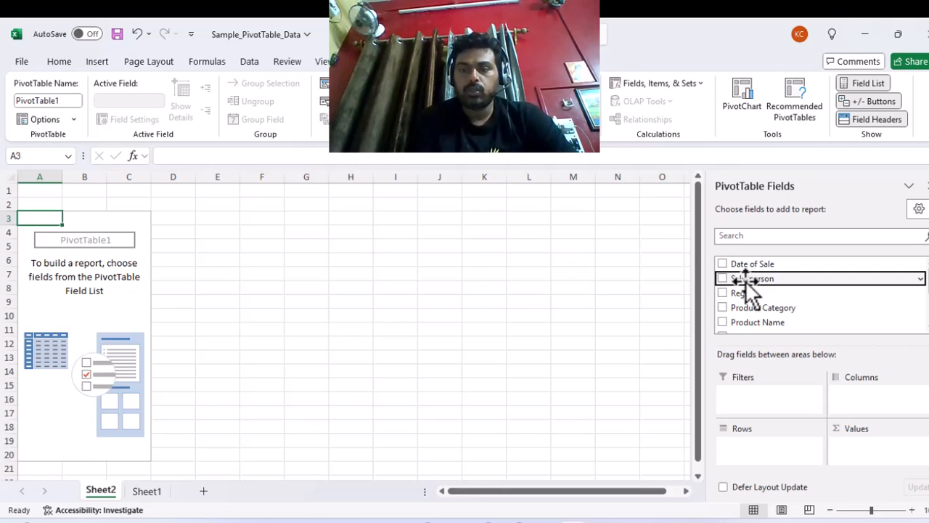
pyautogui.moveTo(751, 280); pyautogui.dragTo(759, 459)
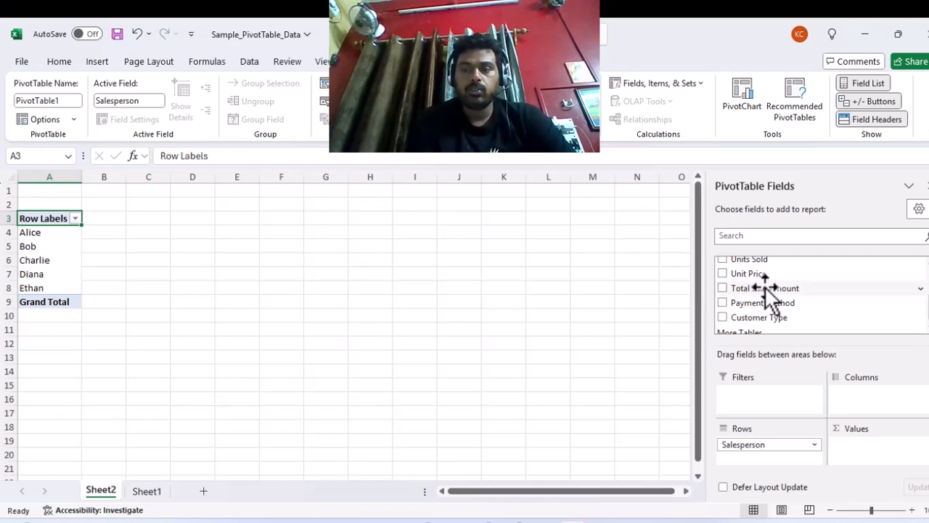
pyautogui.moveTo(767, 289); pyautogui.dragTo(882, 445)
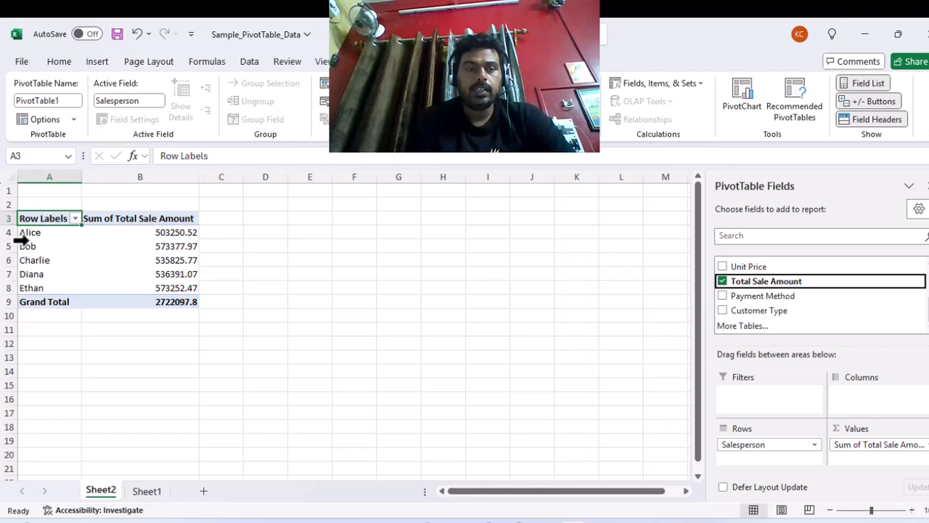
# Add Product Name to the PivotTable rows beneath Salesperson to break down each salesperson's sales by product
pyautogui.click(29, 234)
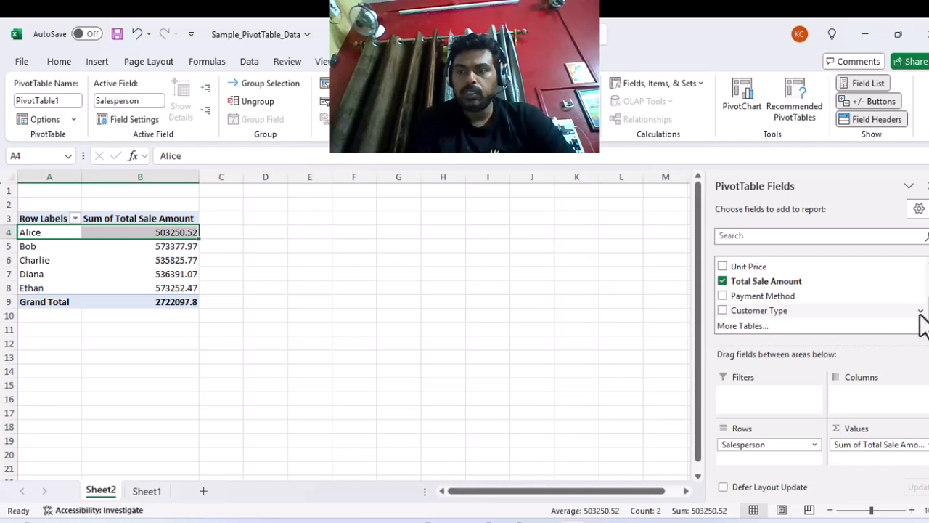
pyautogui.scroll(3, 820, 294)
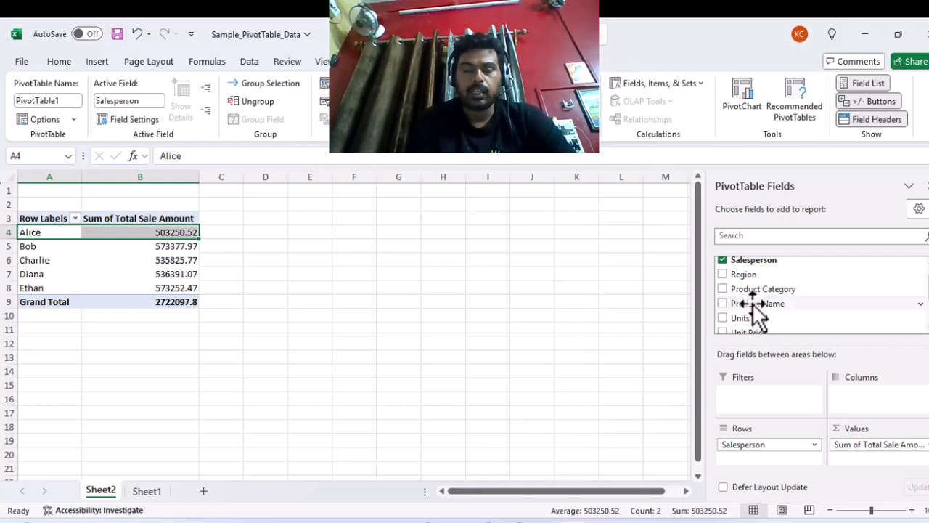
pyautogui.moveTo(755, 309); pyautogui.dragTo(760, 461)
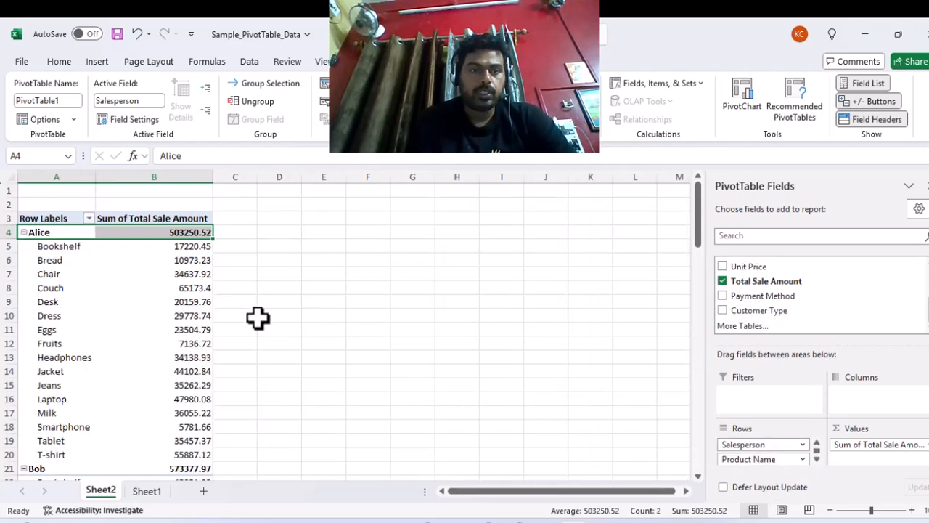
# Examine the first salesperson's product breakdown, comparing the overall total with the amounts for individual products such as Bookshelf and Bread
pyautogui.moveTo(697, 216); pyautogui.dragTo(695, 222)
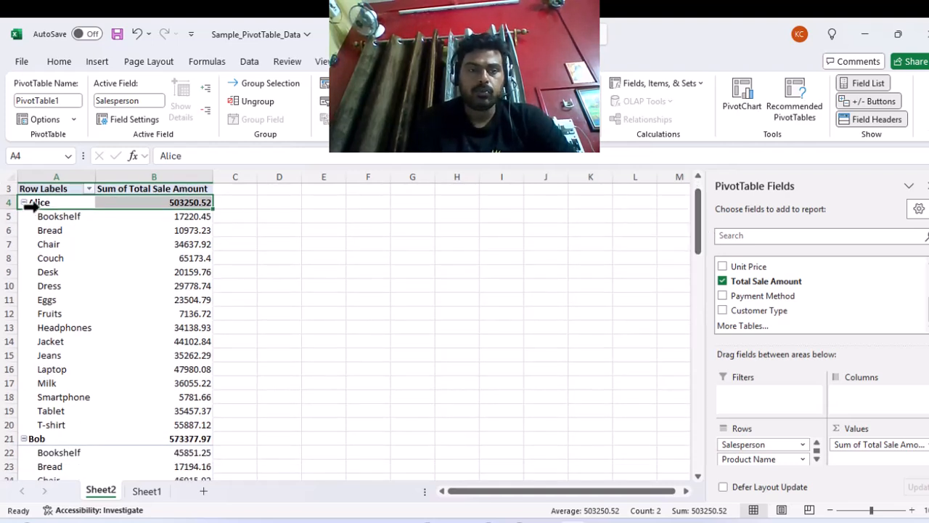
pyautogui.click(65, 221)
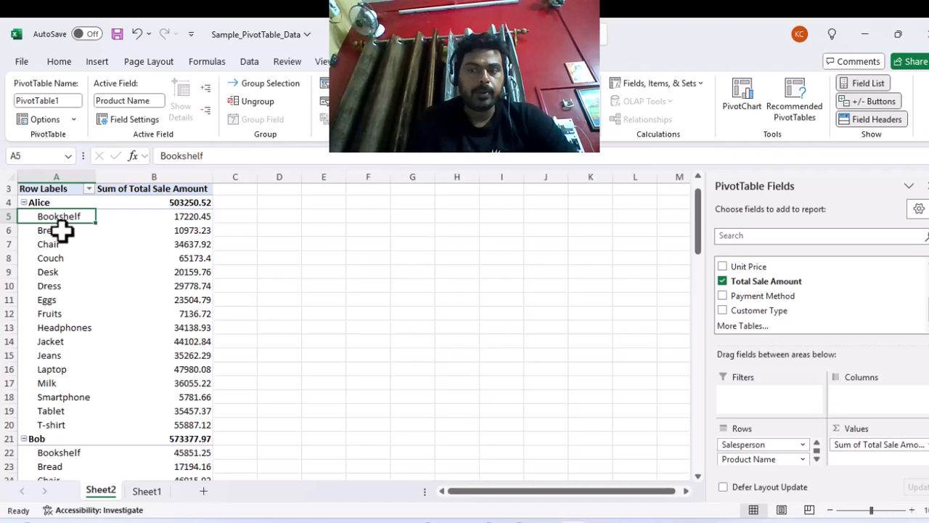
pyautogui.click(62, 230)
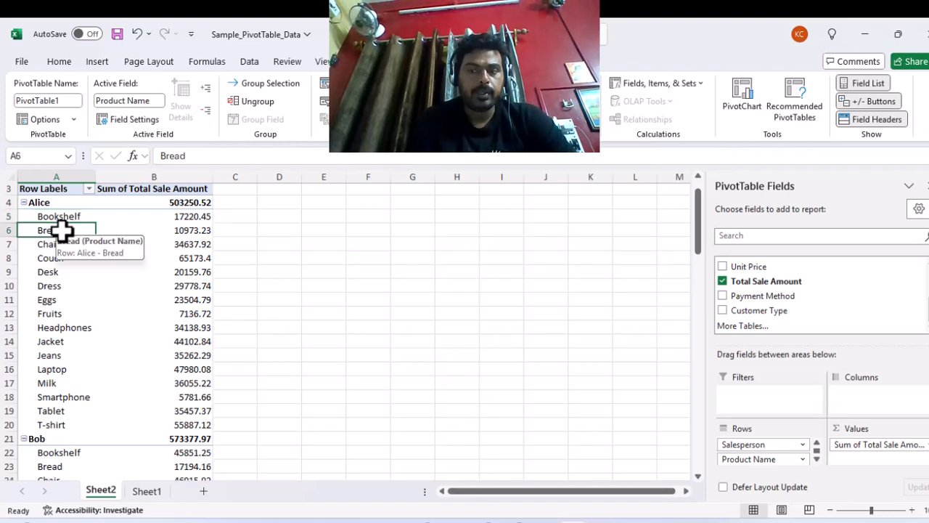
pyautogui.click(191, 216)
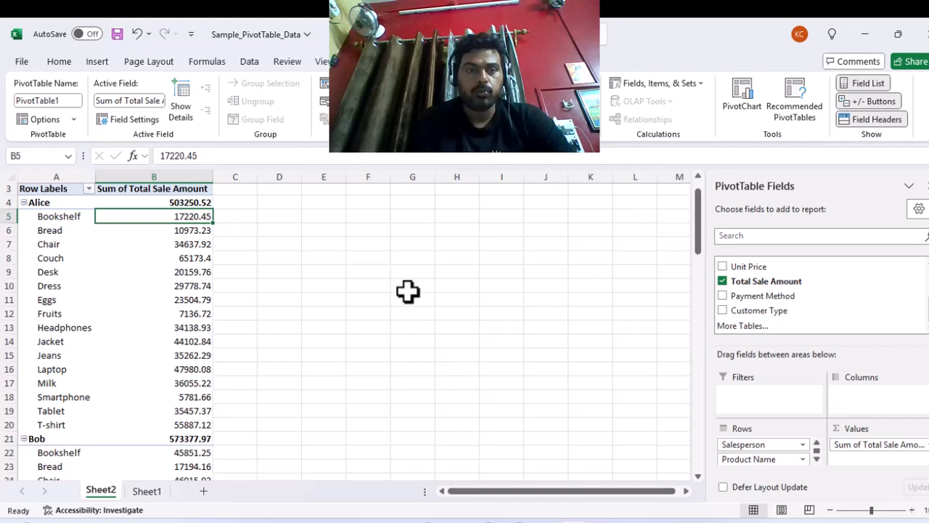
pyautogui.moveTo(695, 220); pyautogui.dragTo(710, 201)
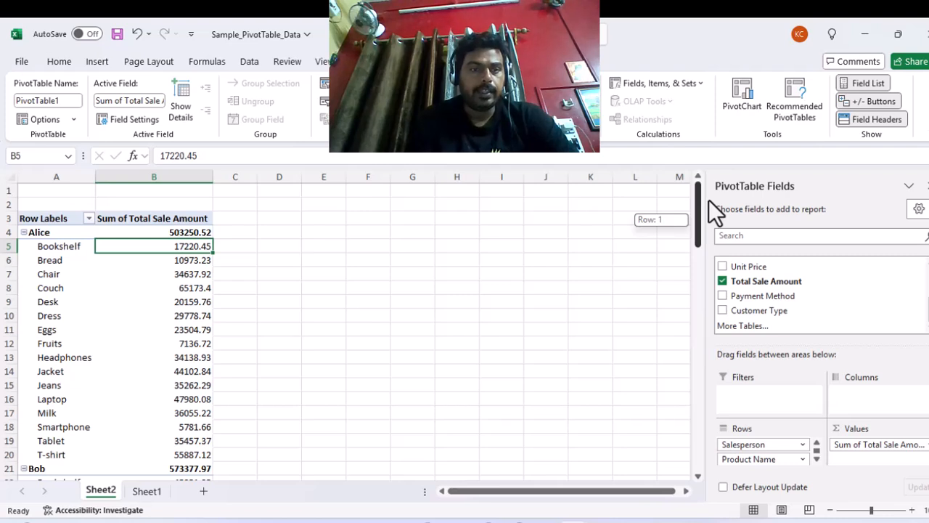
pyautogui.moveTo(709, 203); pyautogui.dragTo(711, 214)
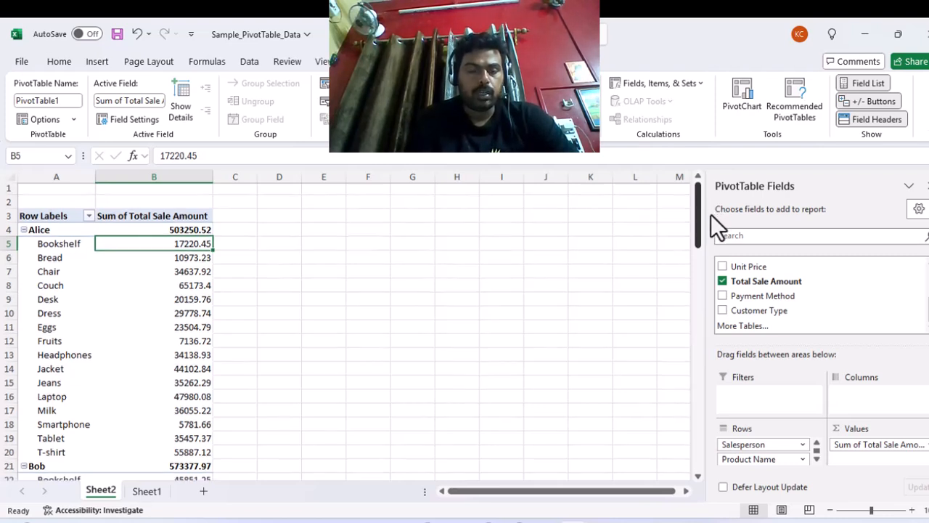
pyautogui.click(196, 227)
pyautogui.moveTo(67, 243); pyautogui.dragTo(56, 453)
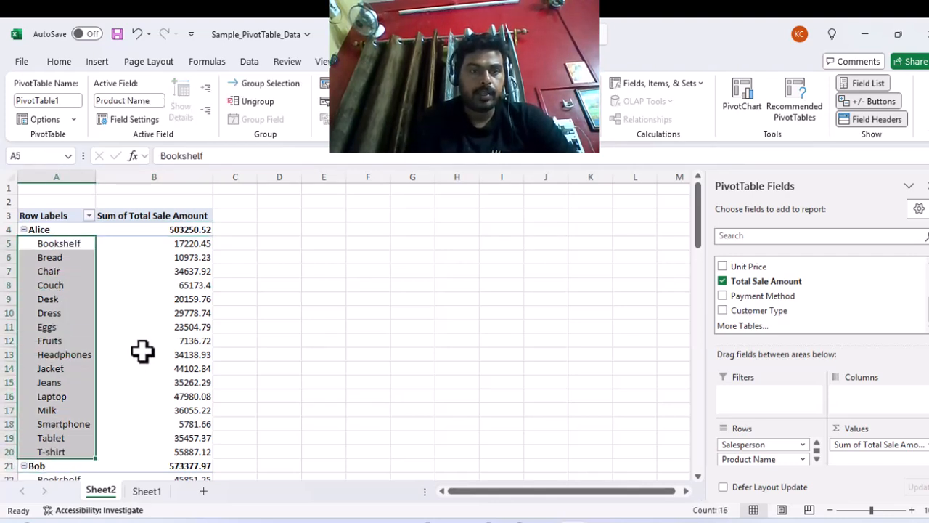
pyautogui.click(197, 245)
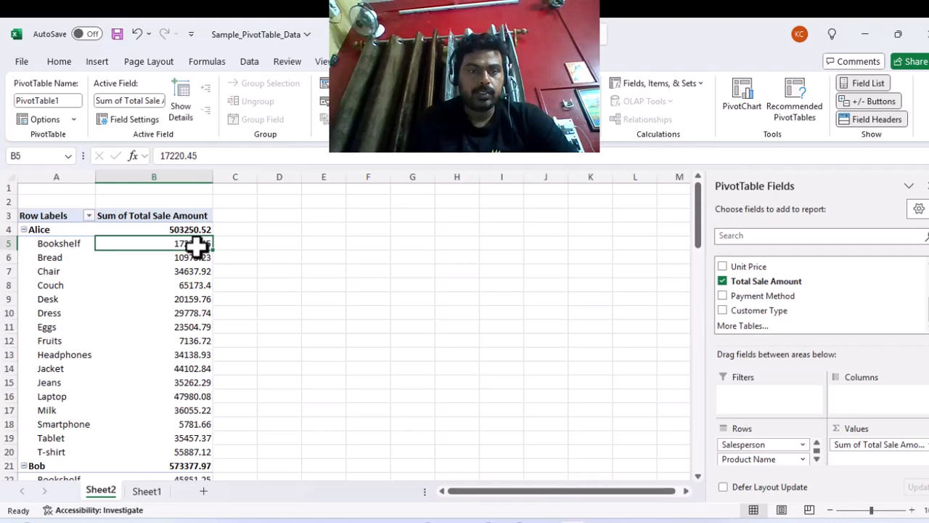
pyautogui.click(49, 263)
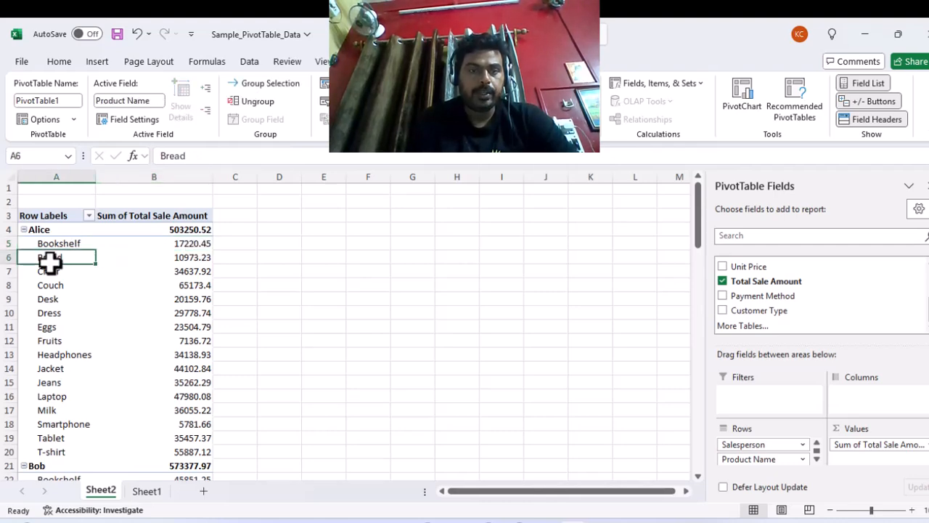
pyautogui.click(197, 260)
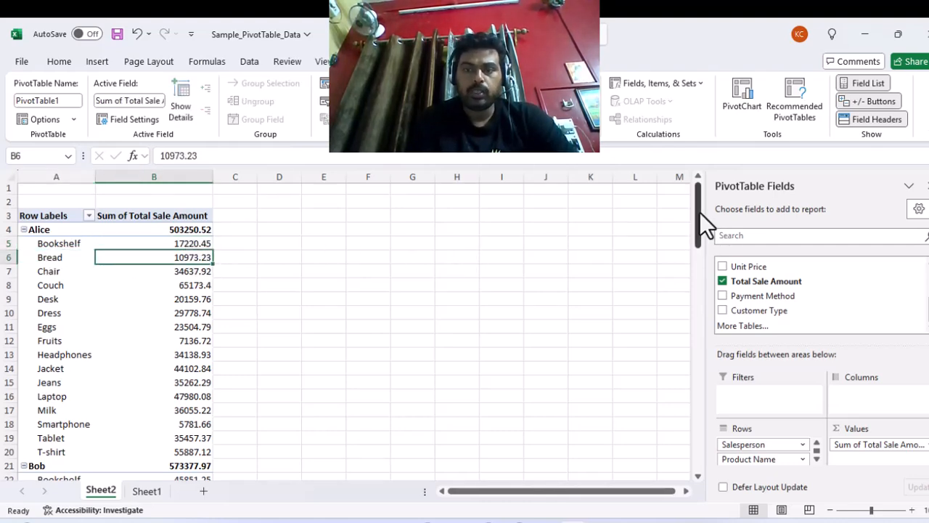
pyautogui.moveTo(698, 212)
pyautogui.mouseDown()
pyautogui.moveTo(693, 444)
pyautogui.moveTo(716, 270)
pyautogui.moveTo(714, 202)
pyautogui.mouseUp()
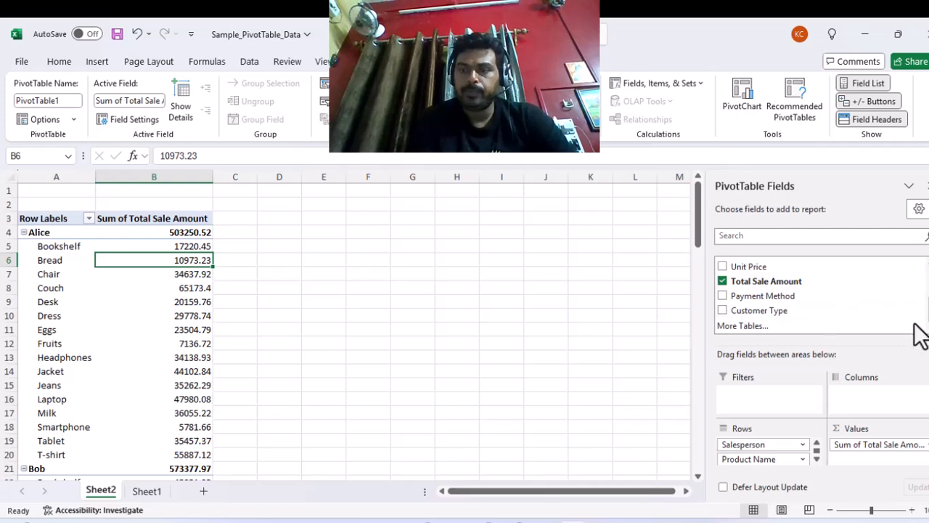
# Add Payment Method to the PivotTable columns to split each salesperson's product sales by payment type
pyautogui.scroll(1, 919, 330)
pyautogui.scroll(2, 820, 294)
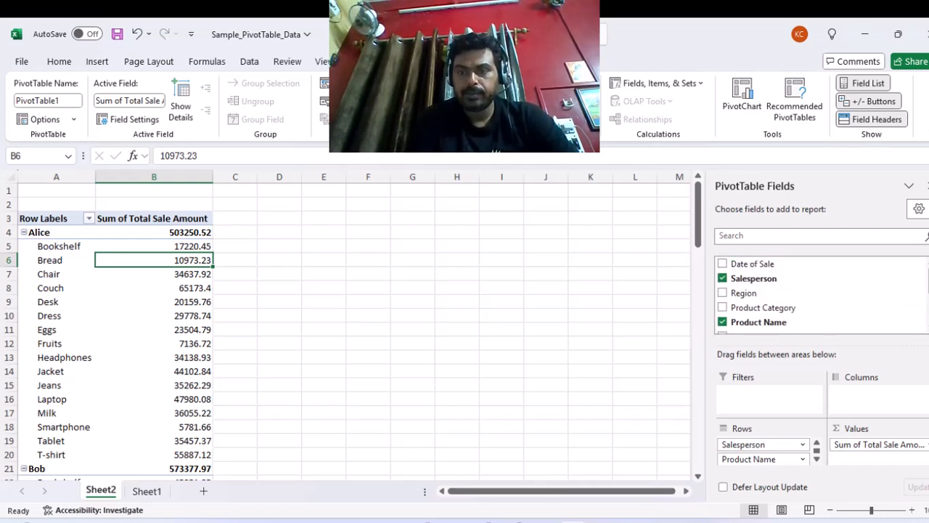
pyautogui.scroll(-3, 821, 295)
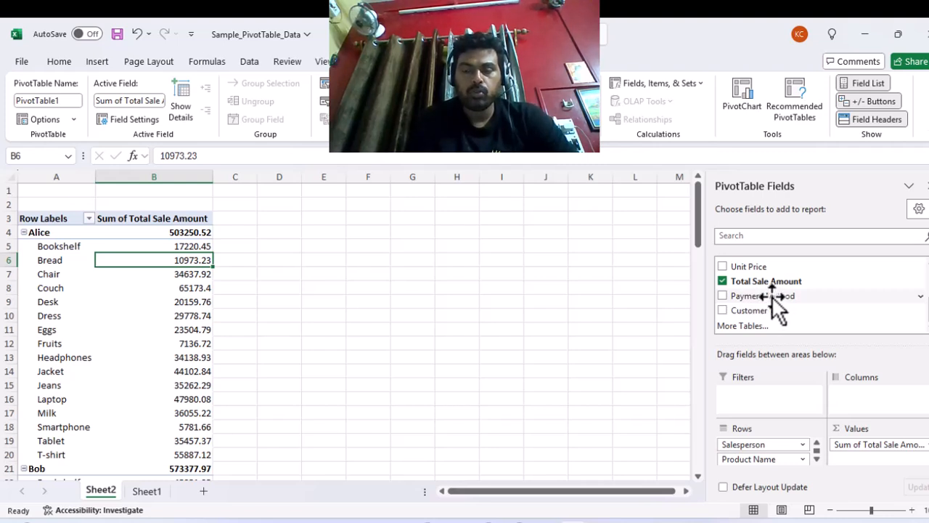
pyautogui.moveTo(779, 297); pyautogui.dragTo(863, 405)
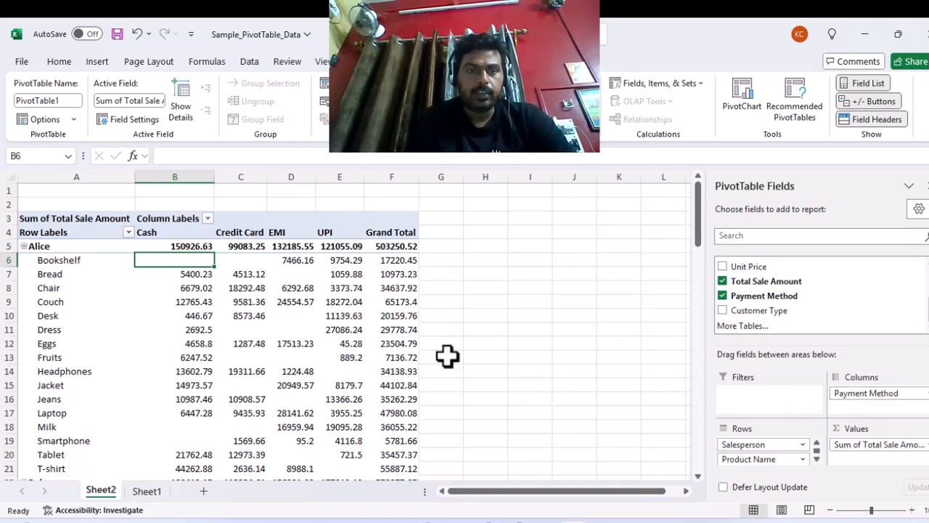
# Examine the Cash, Credit Card, EMI and UPI columns and the first salesperson's Bookshelf amounts under each payment method
pyautogui.click(167, 232)
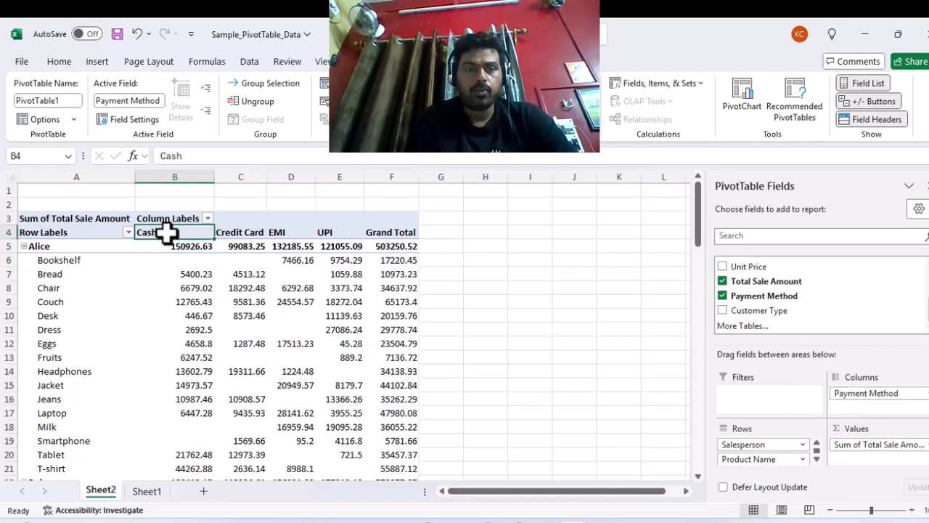
pyautogui.click(244, 234)
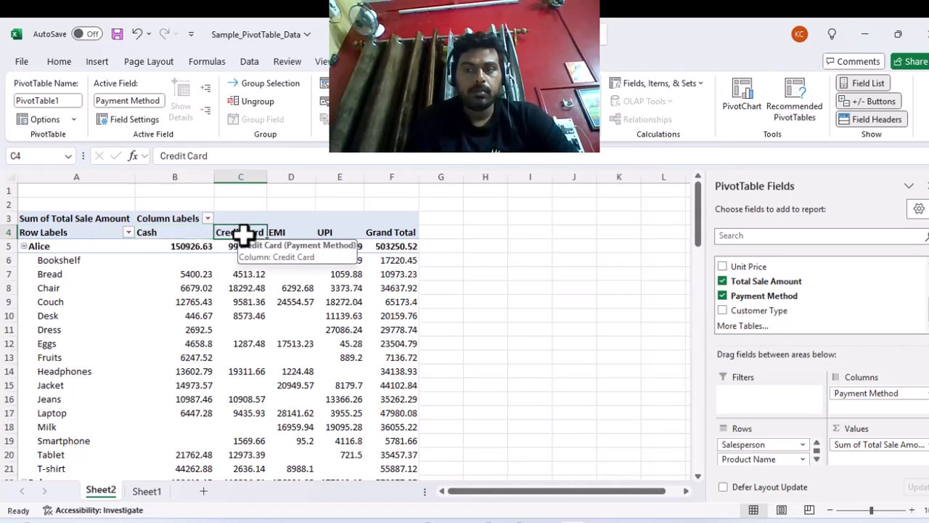
pyautogui.click(294, 233)
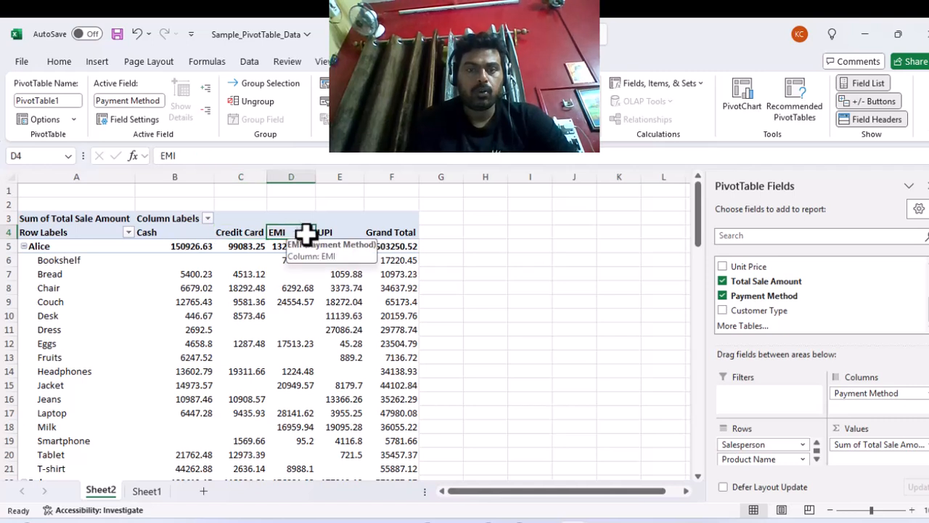
pyautogui.click(334, 234)
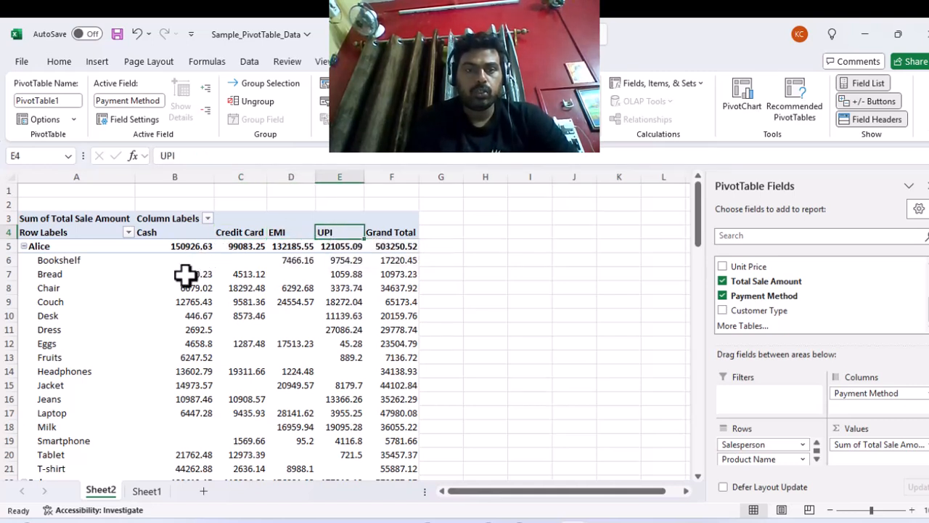
pyautogui.click(58, 261)
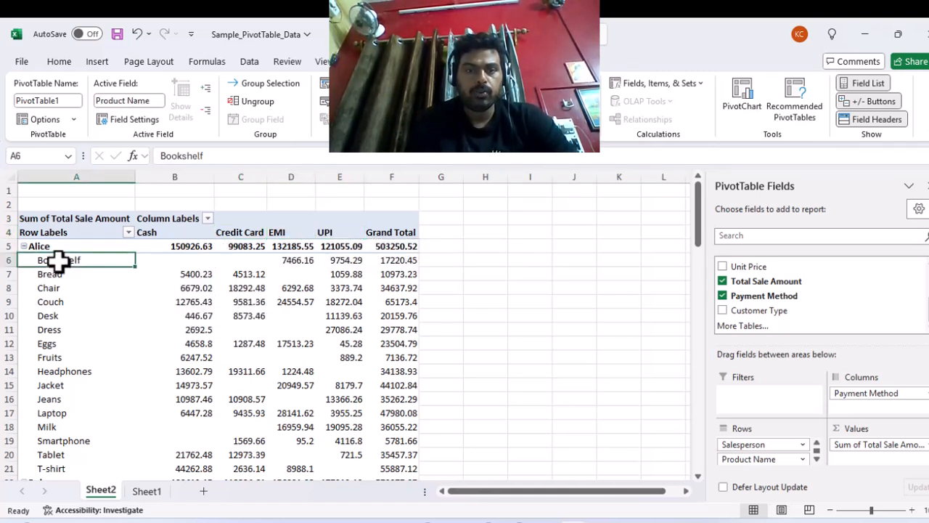
pyautogui.click(304, 262)
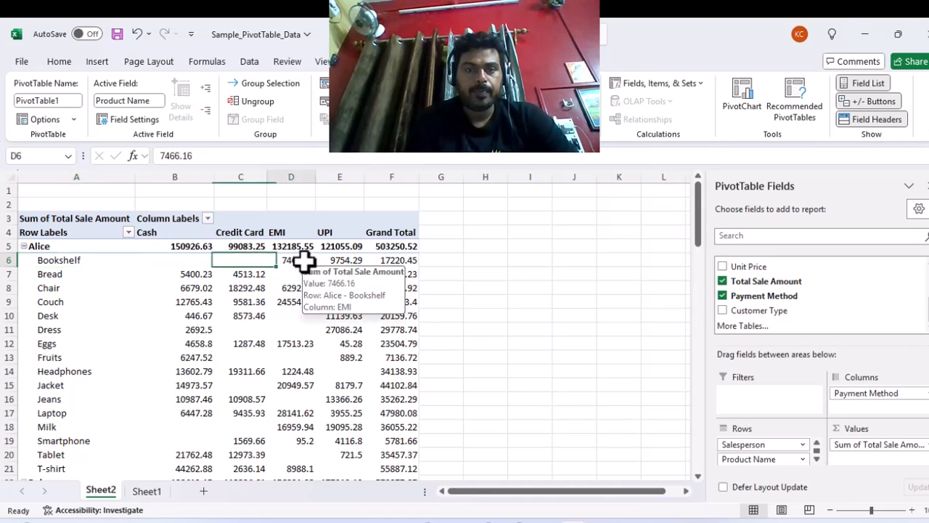
pyautogui.click(350, 256)
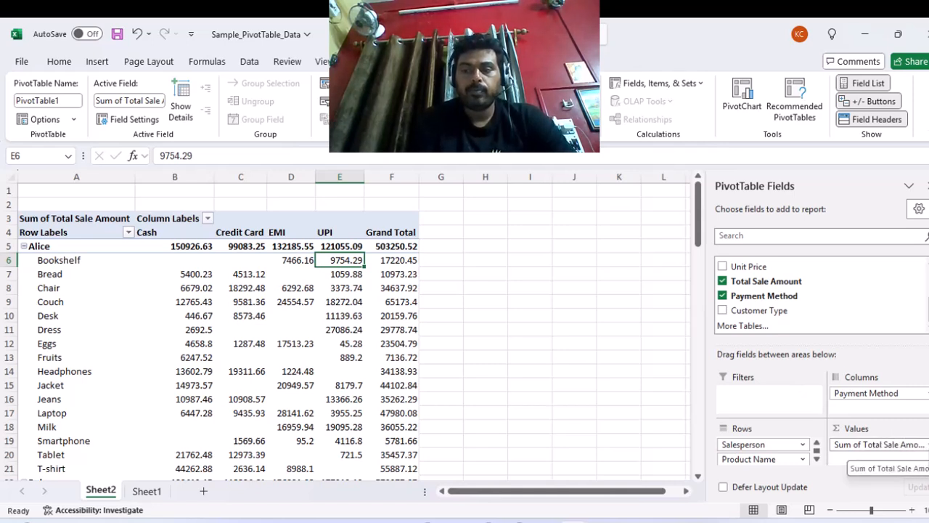
pyautogui.click(926, 445)
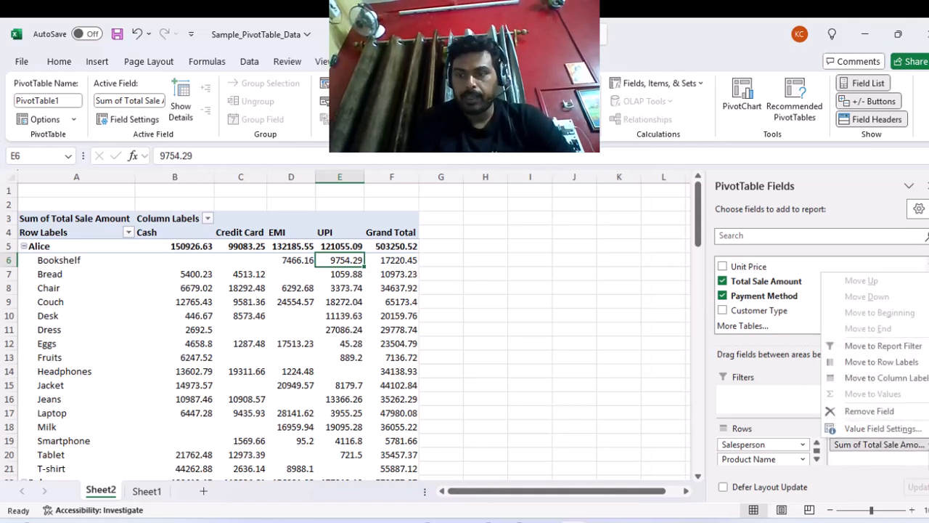
pyautogui.click(888, 463)
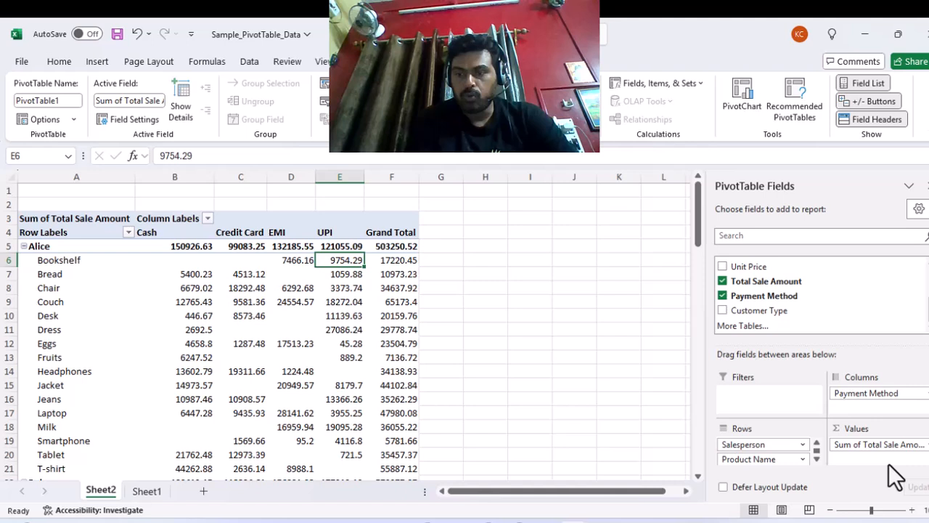
pyautogui.click(854, 444)
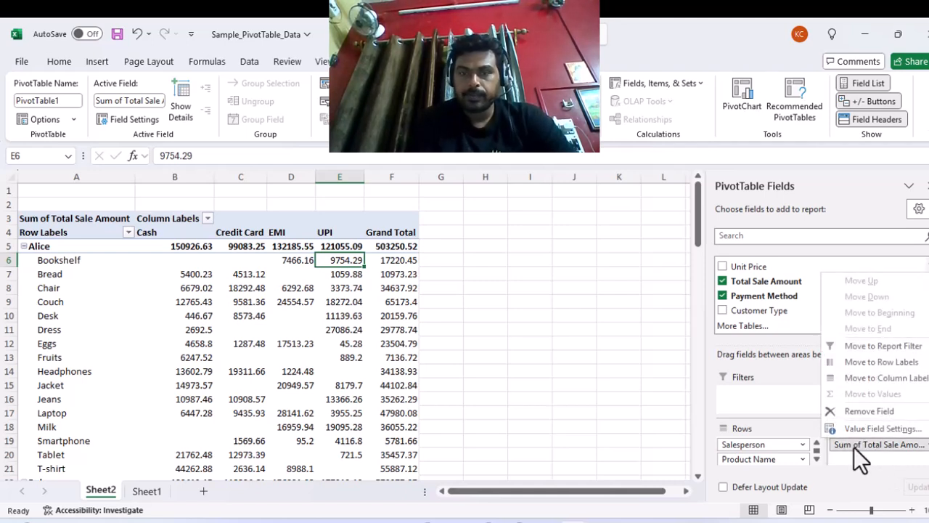
pyautogui.click(876, 464)
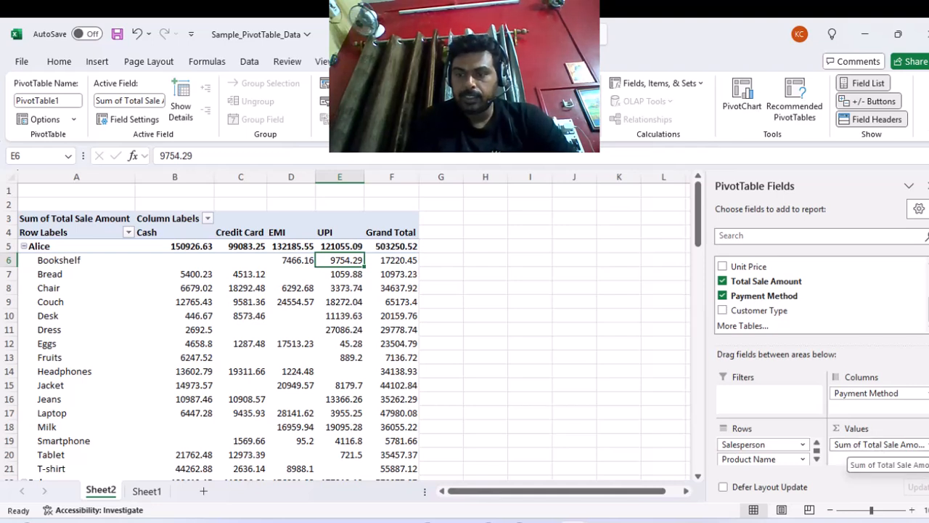
pyautogui.click(883, 445)
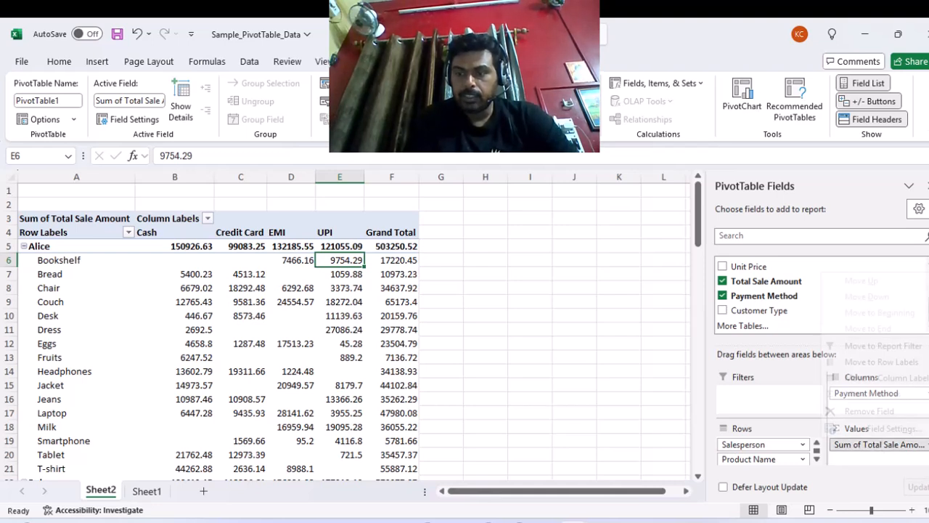
pyautogui.click(874, 470)
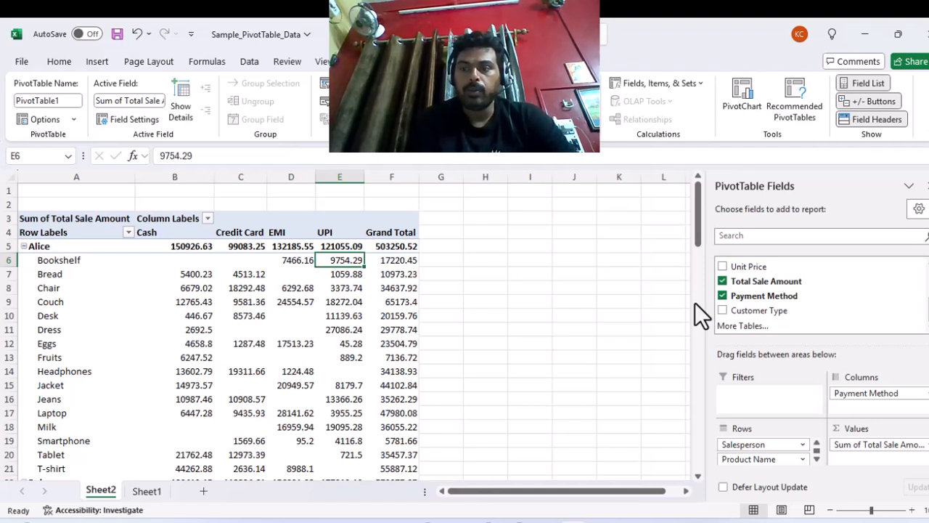
# Review the Sum, Count, Average, Max, Min and Product calculations in the Total Sale Amount value field settings, then cancel without applying any
pyautogui.click(858, 443)
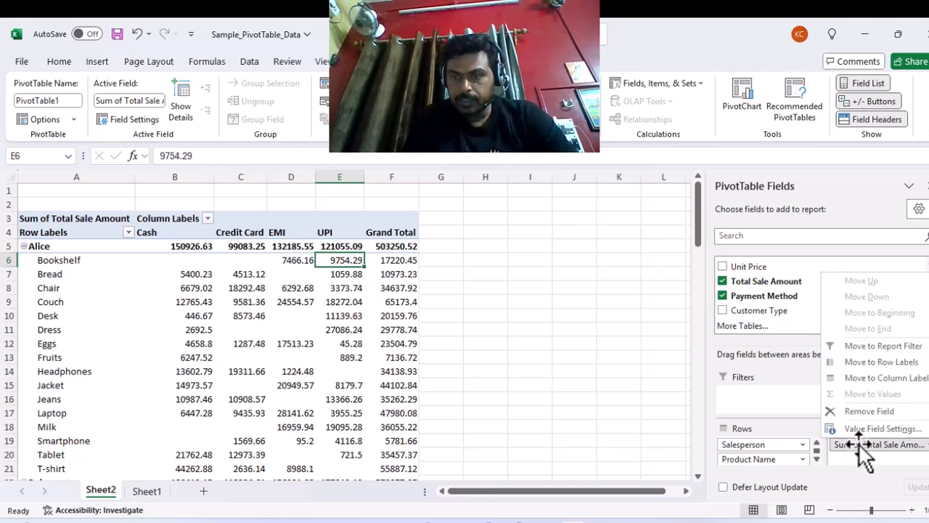
pyautogui.click(864, 429)
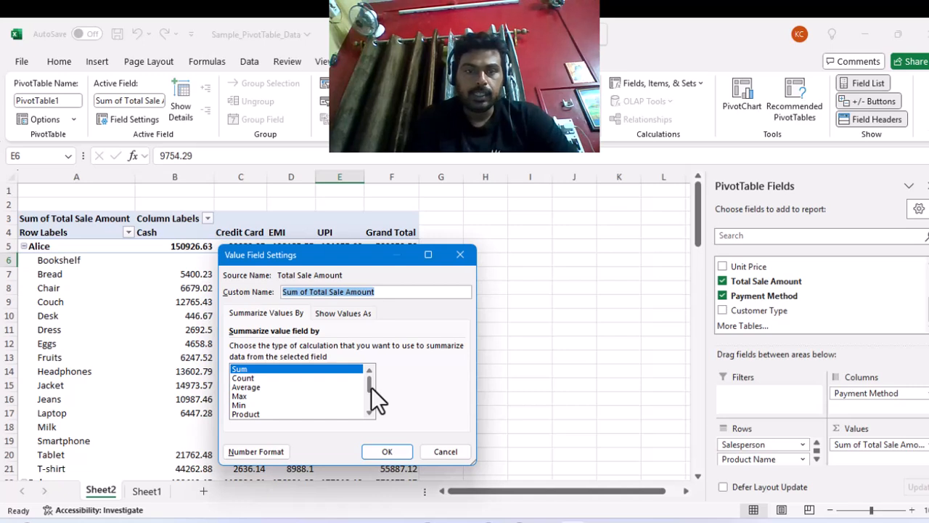
pyautogui.click(241, 379)
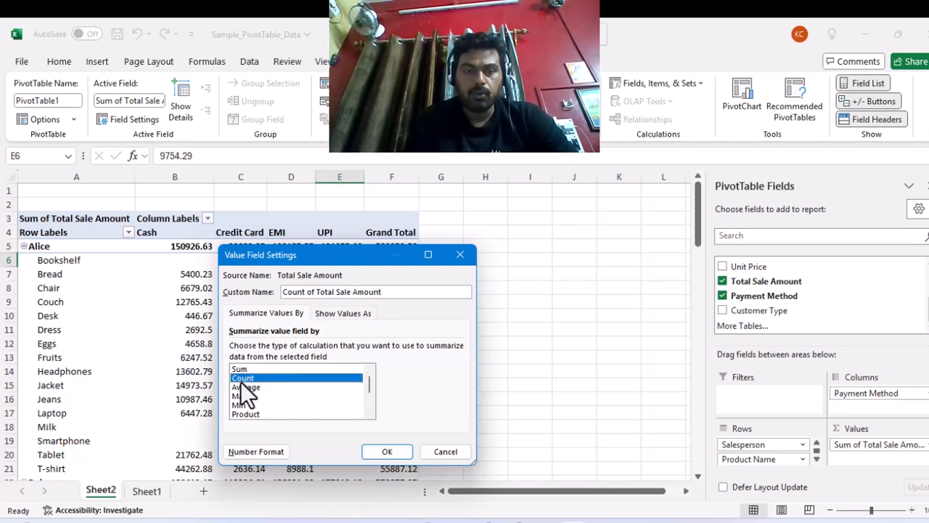
pyautogui.click(244, 388)
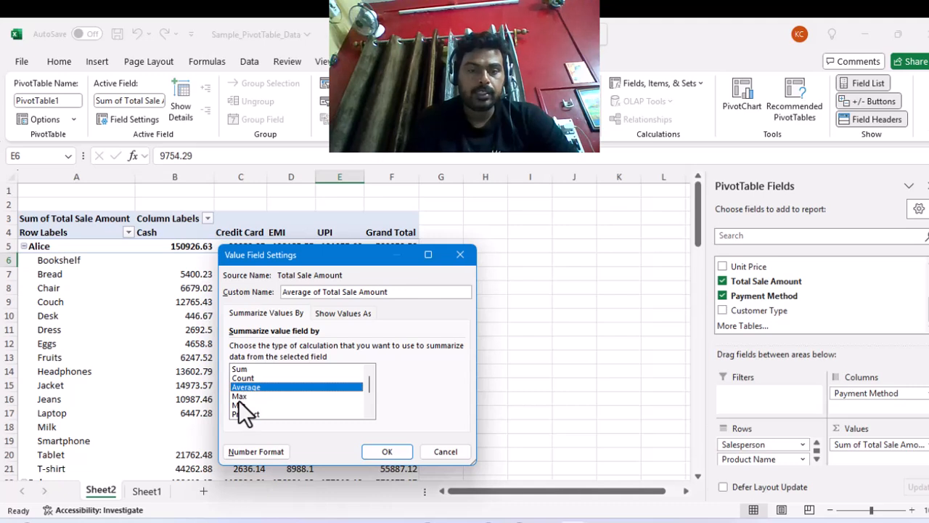
pyautogui.click(241, 396)
pyautogui.click(245, 406)
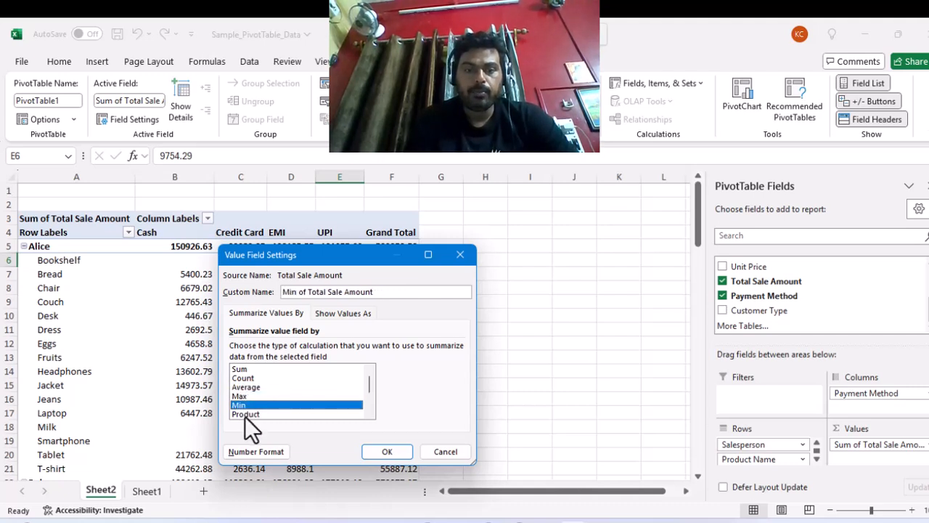
pyautogui.click(245, 416)
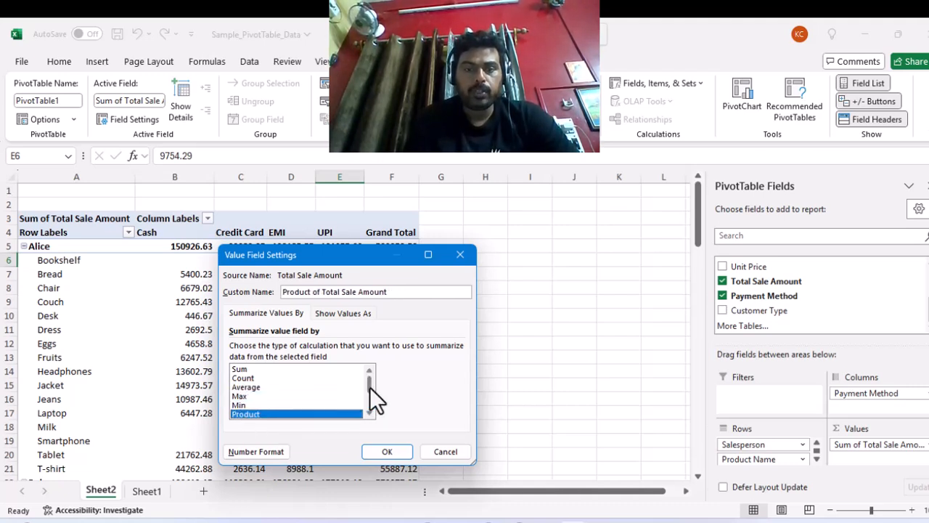
pyautogui.moveTo(368, 387); pyautogui.dragTo(369, 366)
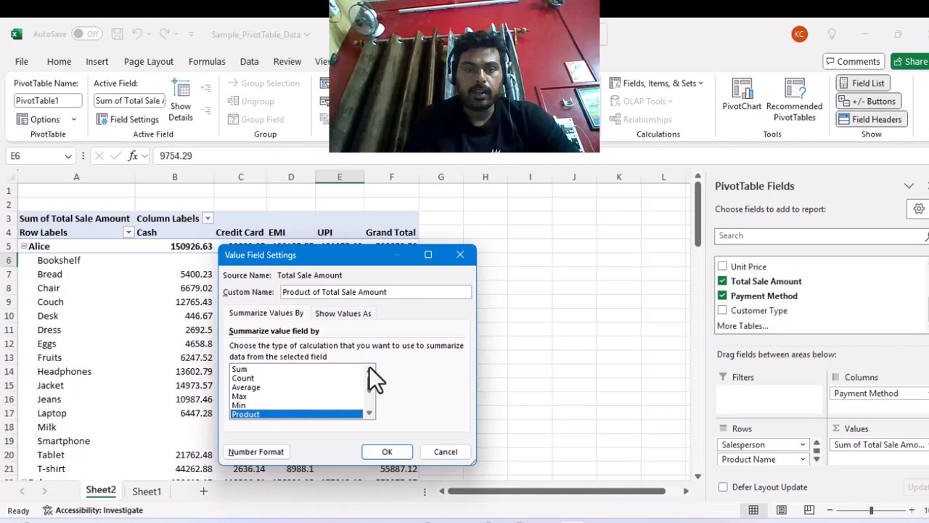
pyautogui.click(238, 369)
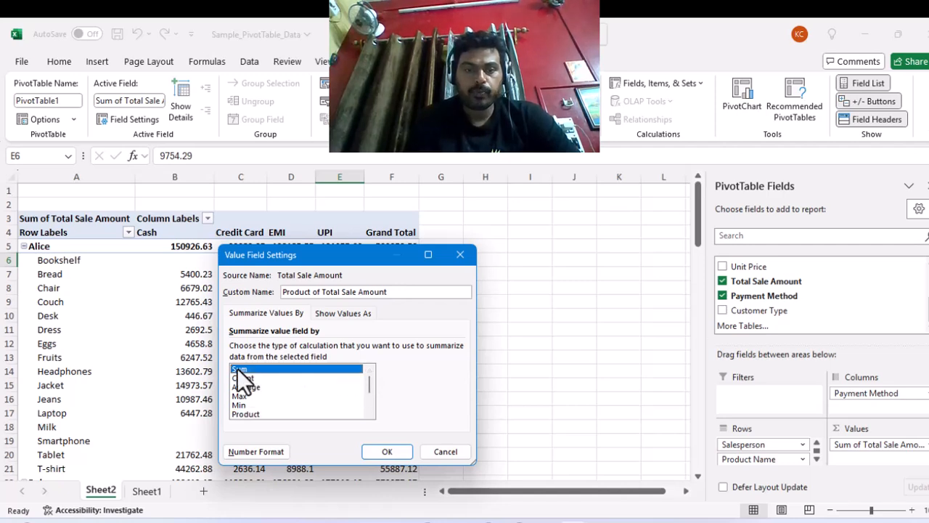
pyautogui.click(445, 451)
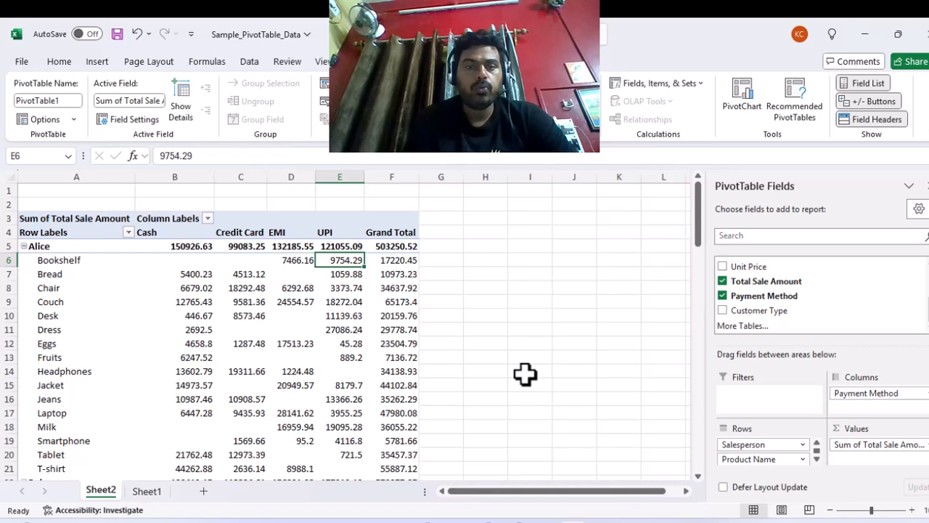